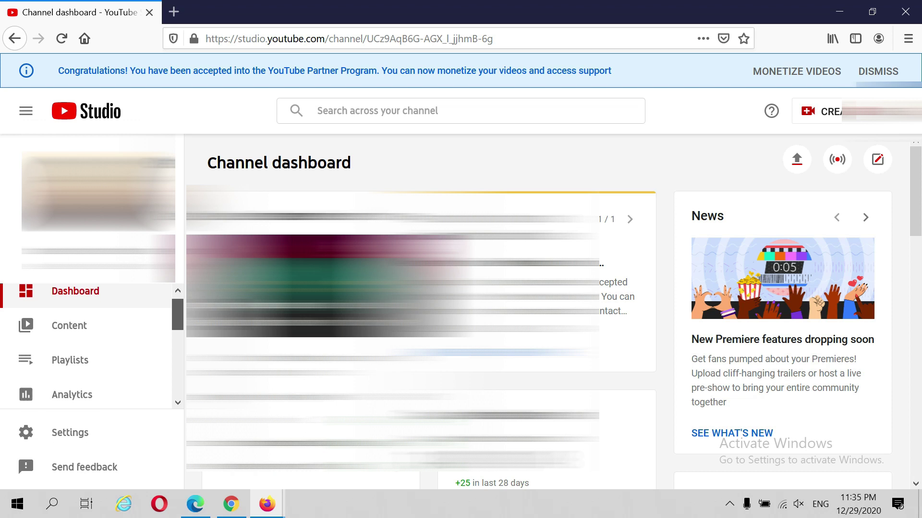
Step: Open Monetization from the sidebar, switch to its Supers tab, and scroll down to GET STARTED
{"action": "scroll", "coordinate": [87, 346], "scroll_direction": "down", "scroll_amount": 3}
{"action": "scroll", "coordinate": [103, 332], "scroll_direction": "down", "scroll_amount": 2}
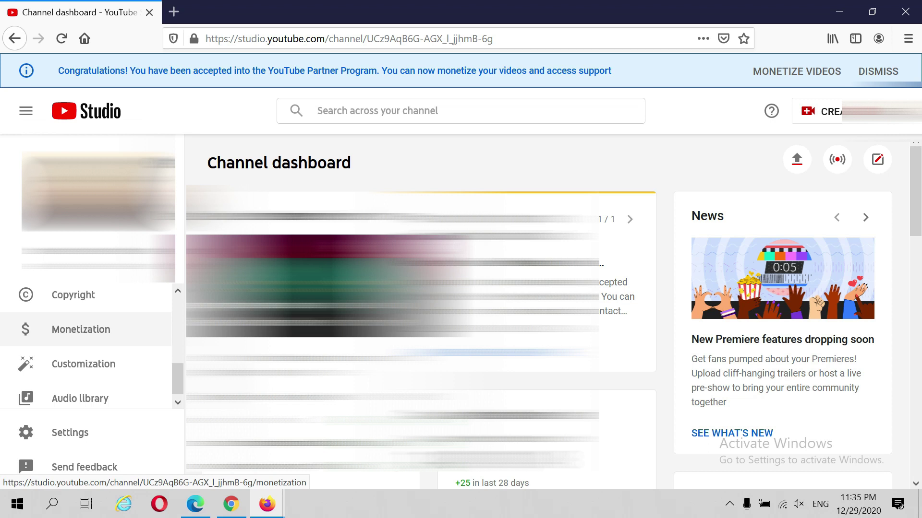
{"action": "left_click", "coordinate": [81, 329]}
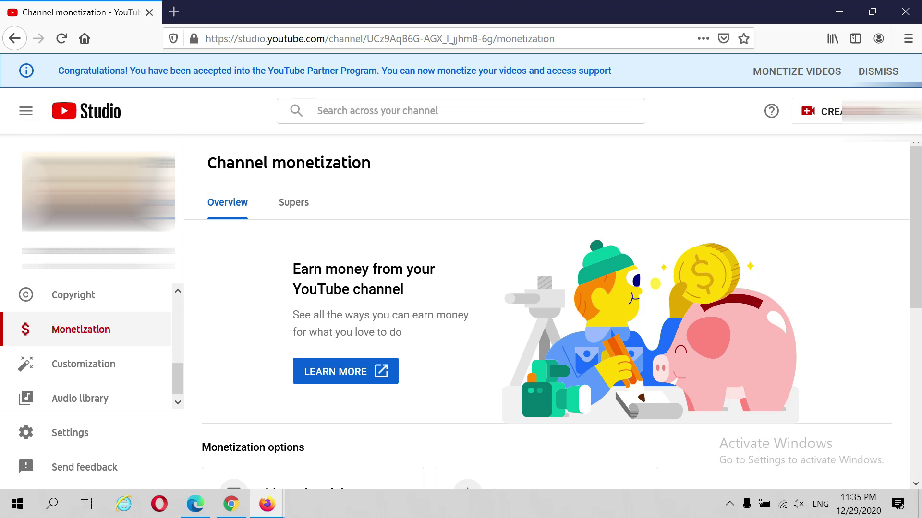
{"action": "left_click", "coordinate": [294, 202]}
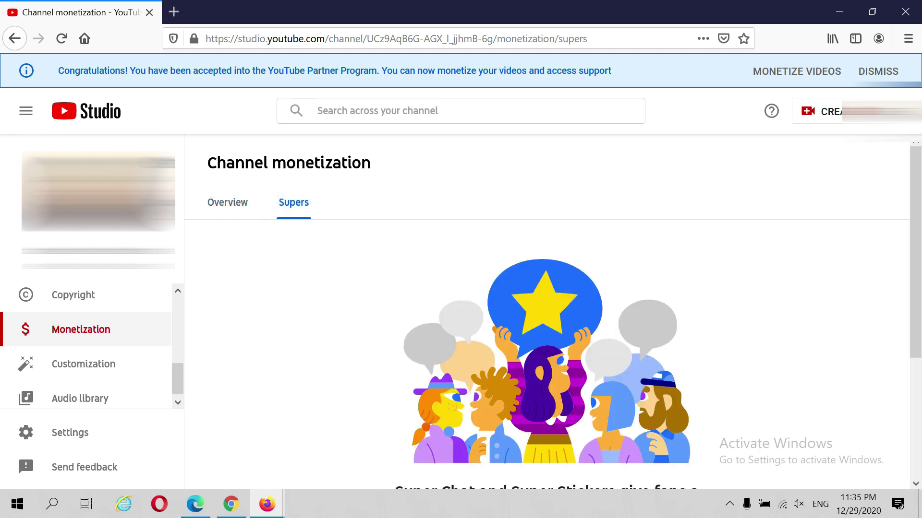
{"action": "scroll", "coordinate": [547, 311], "scroll_direction": "down", "scroll_amount": 4}
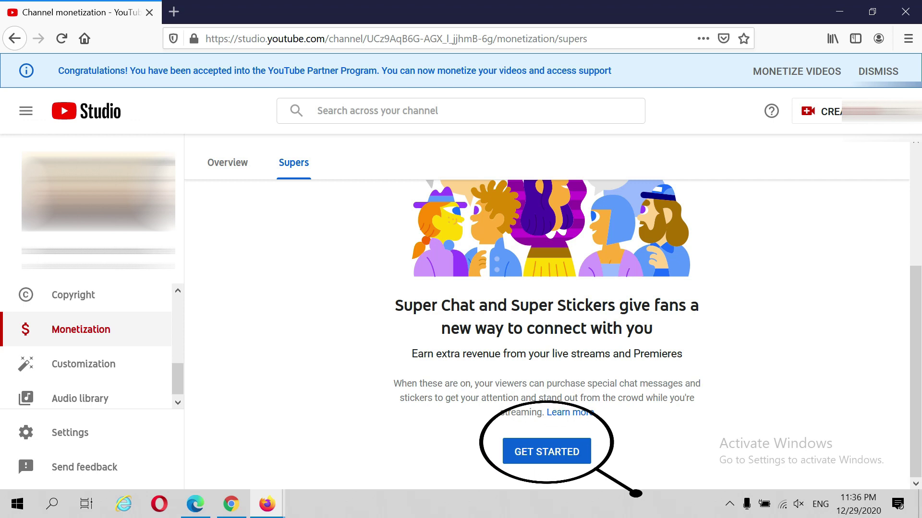
Step: Start Supers setup and scroll the Paid Features agreement past section 9.5 to the Full name field
{"action": "left_click", "coordinate": [546, 451]}
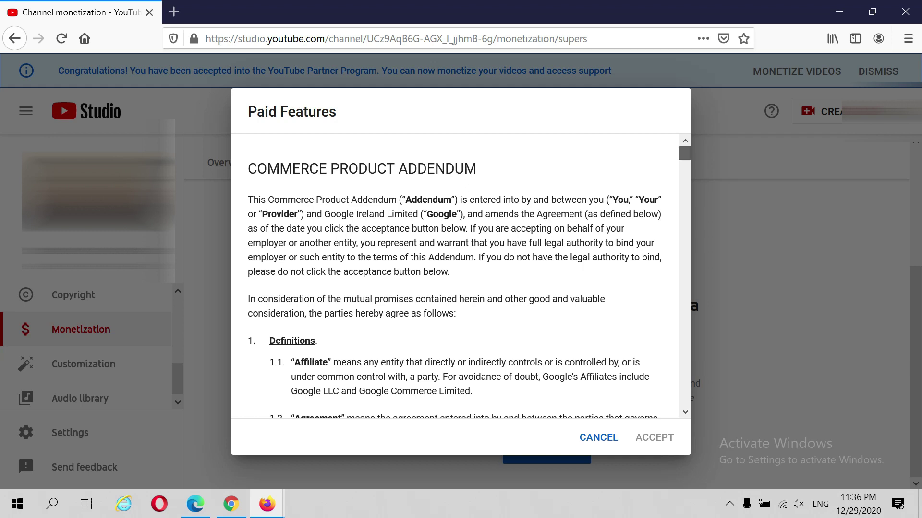
{"action": "scroll", "coordinate": [455, 276], "scroll_direction": "down", "scroll_amount": 3}
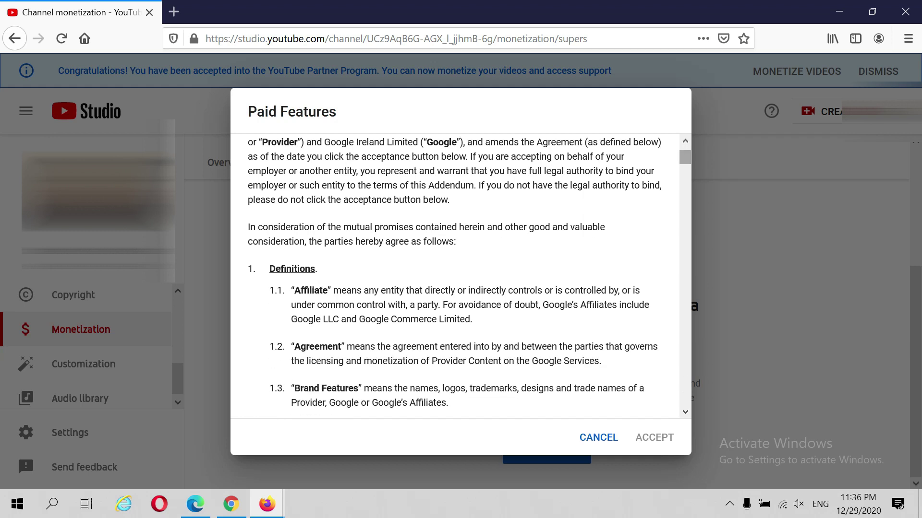
{"action": "scroll", "coordinate": [454, 277], "scroll_direction": "down", "scroll_amount": 2}
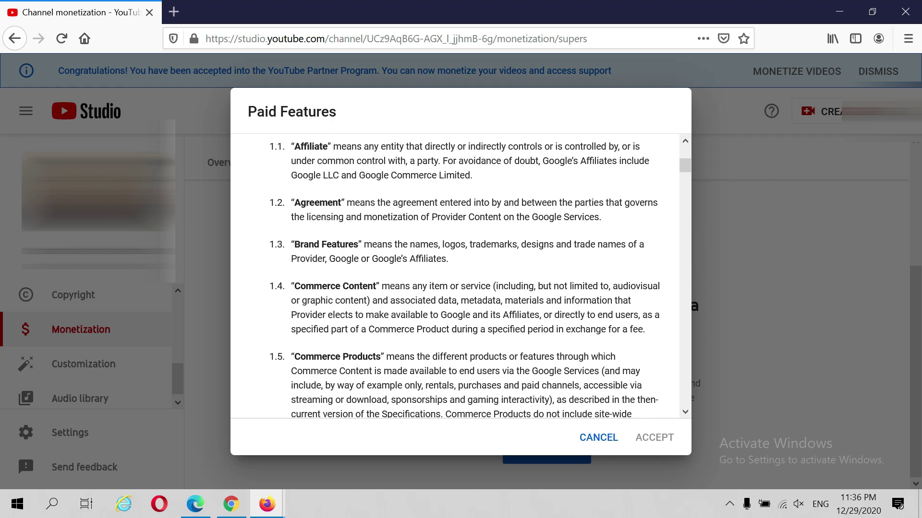
{"action": "scroll", "coordinate": [454, 276], "scroll_direction": "down", "scroll_amount": 3}
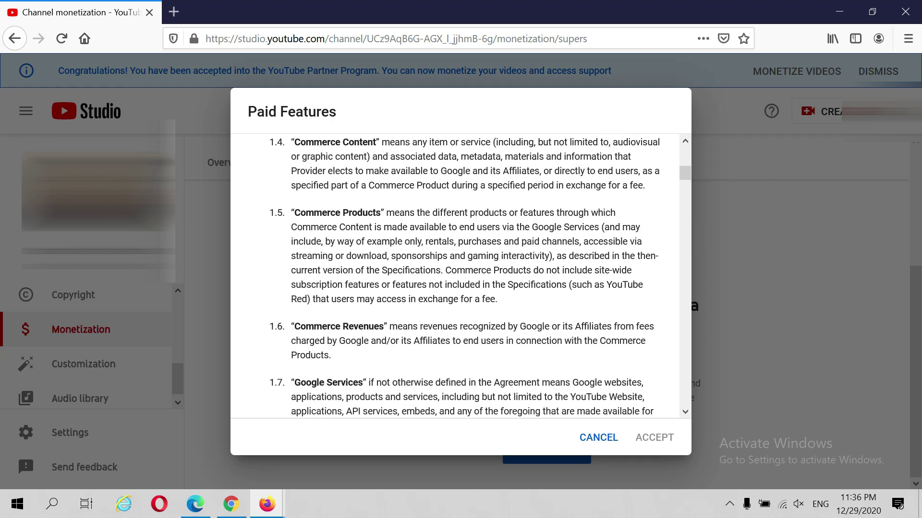
{"action": "scroll", "coordinate": [454, 277], "scroll_direction": "down", "scroll_amount": 2}
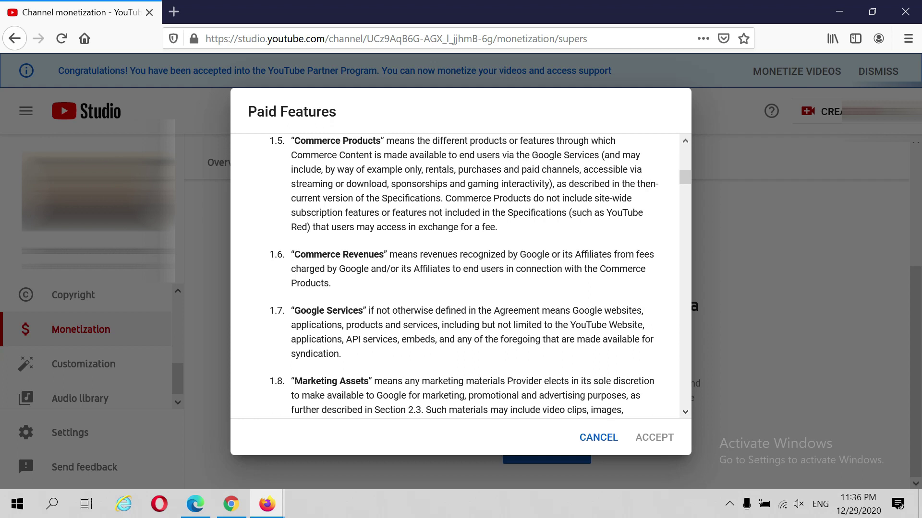
{"action": "scroll", "coordinate": [454, 277], "scroll_direction": "down", "scroll_amount": 2}
{"action": "scroll", "coordinate": [455, 276], "scroll_direction": "down", "scroll_amount": 2}
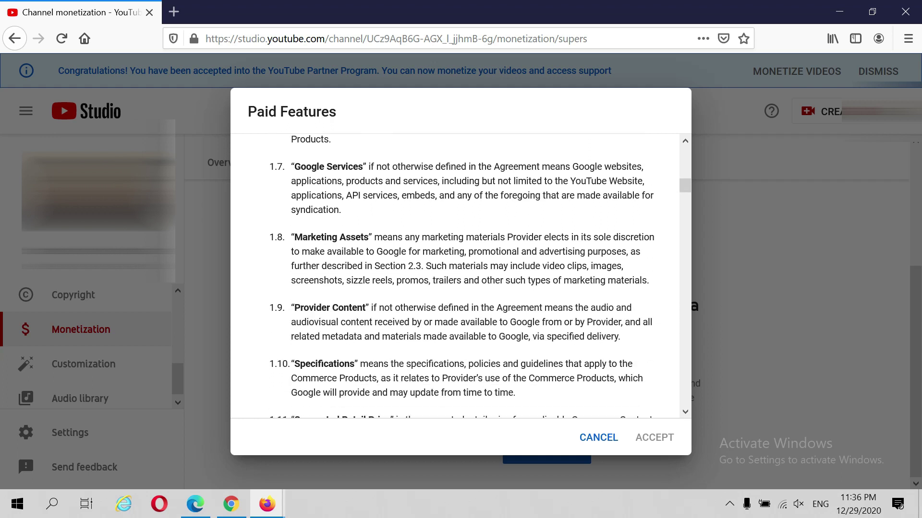
{"action": "scroll", "coordinate": [455, 276], "scroll_direction": "down", "scroll_amount": 2}
{"action": "scroll", "coordinate": [454, 277], "scroll_direction": "down", "scroll_amount": 2}
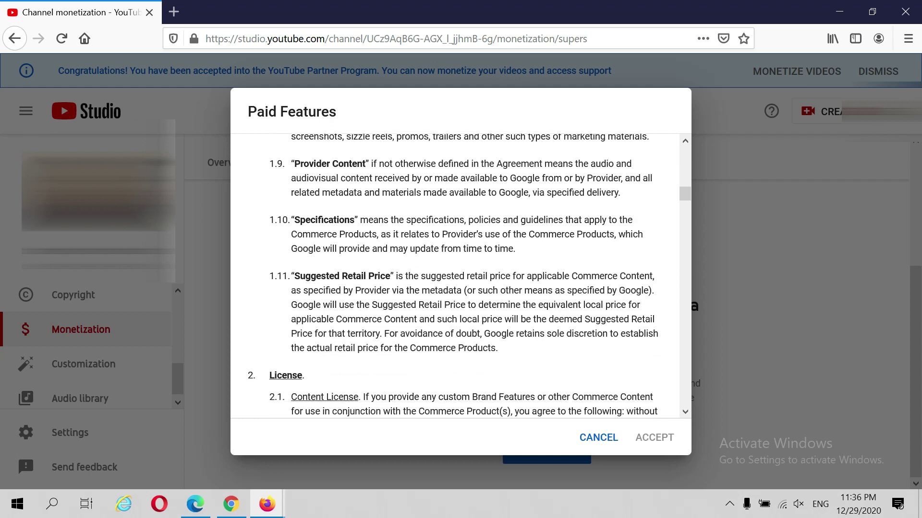
{"action": "scroll", "coordinate": [454, 277], "scroll_direction": "down", "scroll_amount": 2}
{"action": "scroll", "coordinate": [454, 276], "scroll_direction": "down", "scroll_amount": 2}
{"action": "scroll", "coordinate": [455, 276], "scroll_direction": "down", "scroll_amount": 6}
{"action": "scroll", "coordinate": [455, 277], "scroll_direction": "down", "scroll_amount": 9}
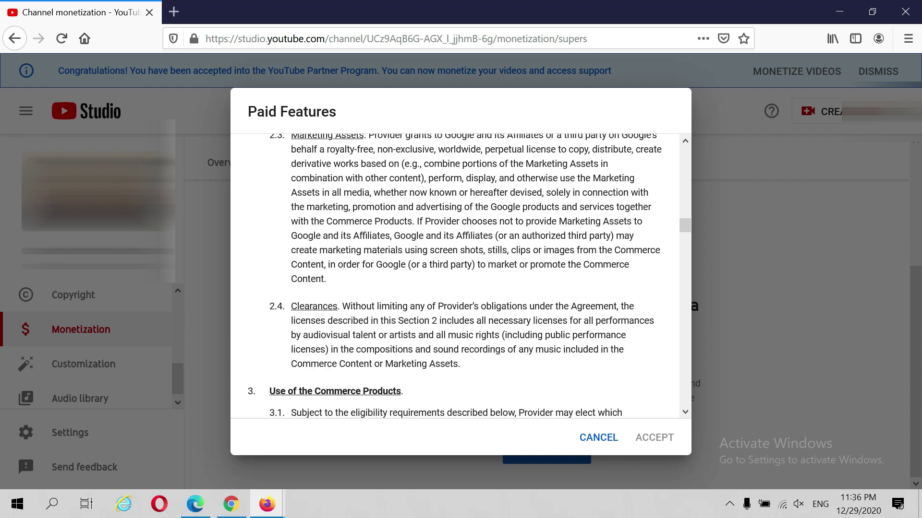
{"action": "scroll", "coordinate": [455, 277], "scroll_direction": "down", "scroll_amount": 3}
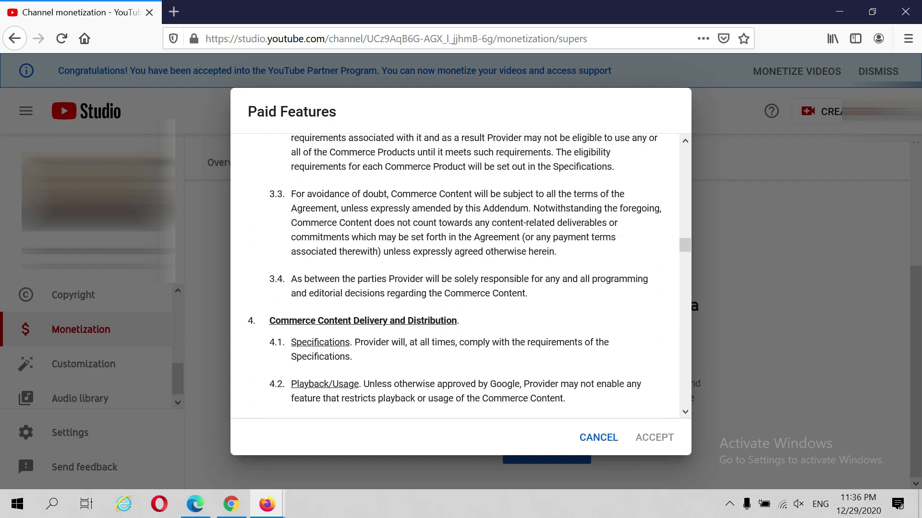
{"action": "scroll", "coordinate": [454, 277], "scroll_direction": "down", "scroll_amount": 3}
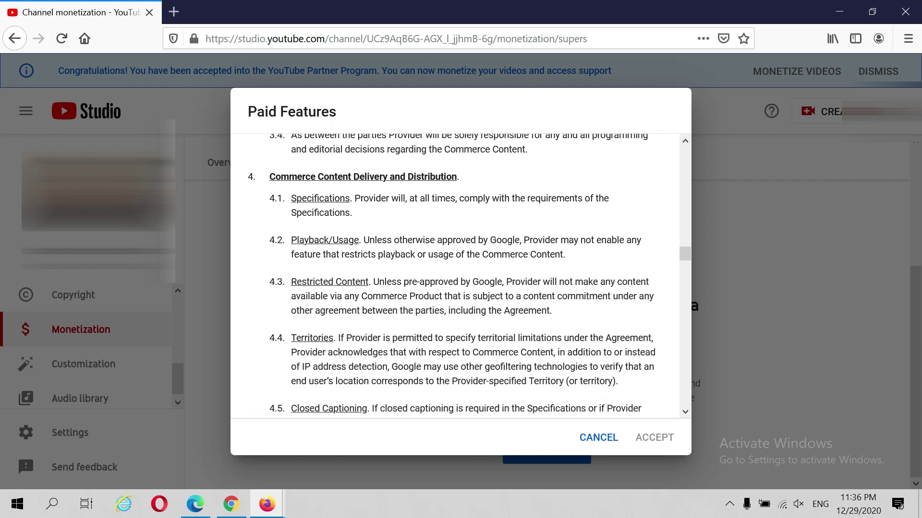
{"action": "scroll", "coordinate": [454, 277], "scroll_direction": "down", "scroll_amount": 6}
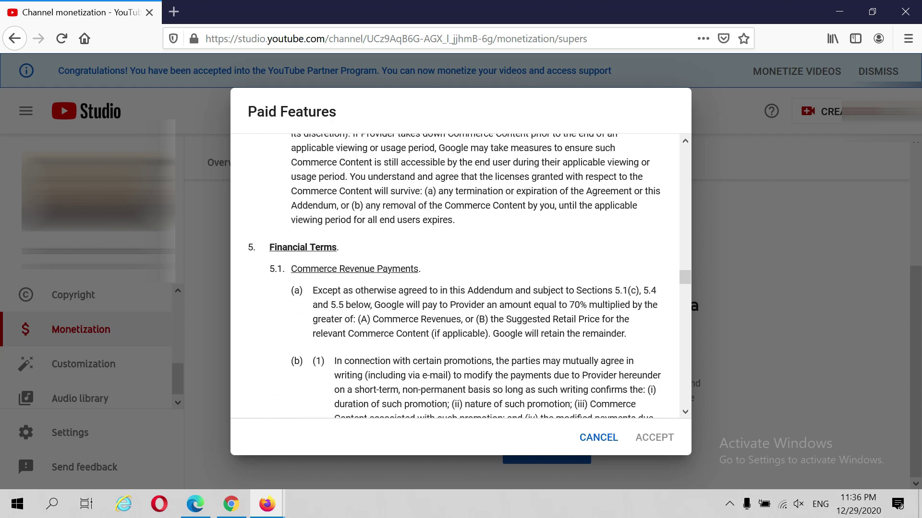
{"action": "scroll", "coordinate": [454, 277], "scroll_direction": "down", "scroll_amount": 6}
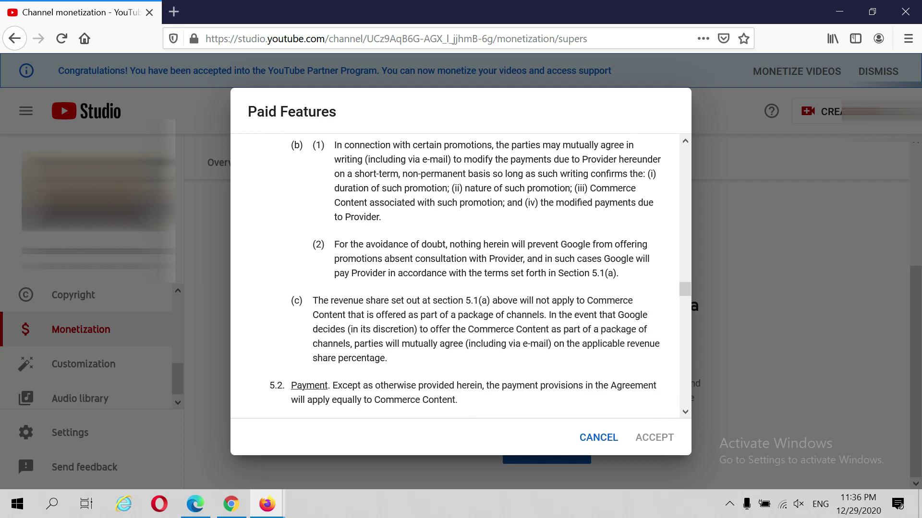
{"action": "scroll", "coordinate": [454, 276], "scroll_direction": "down", "scroll_amount": 4}
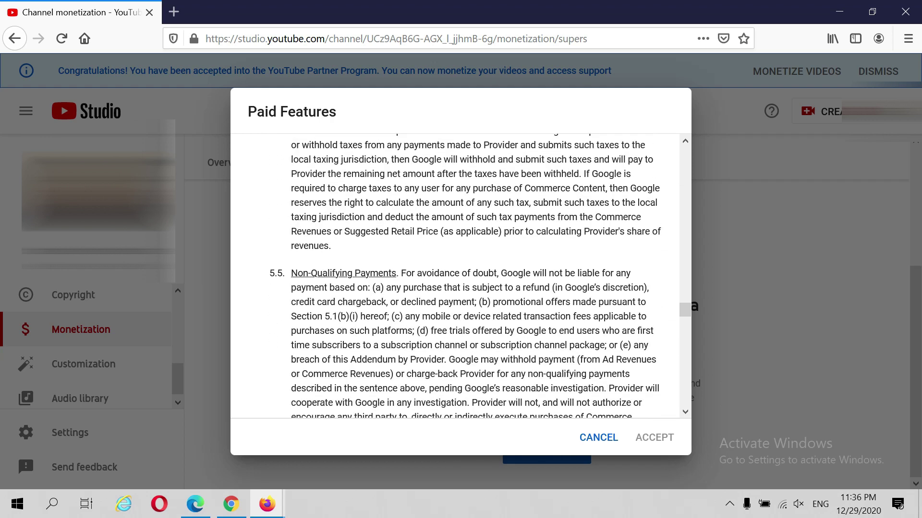
{"action": "scroll", "coordinate": [455, 276], "scroll_direction": "down", "scroll_amount": 6}
{"action": "scroll", "coordinate": [455, 277], "scroll_direction": "down", "scroll_amount": 8}
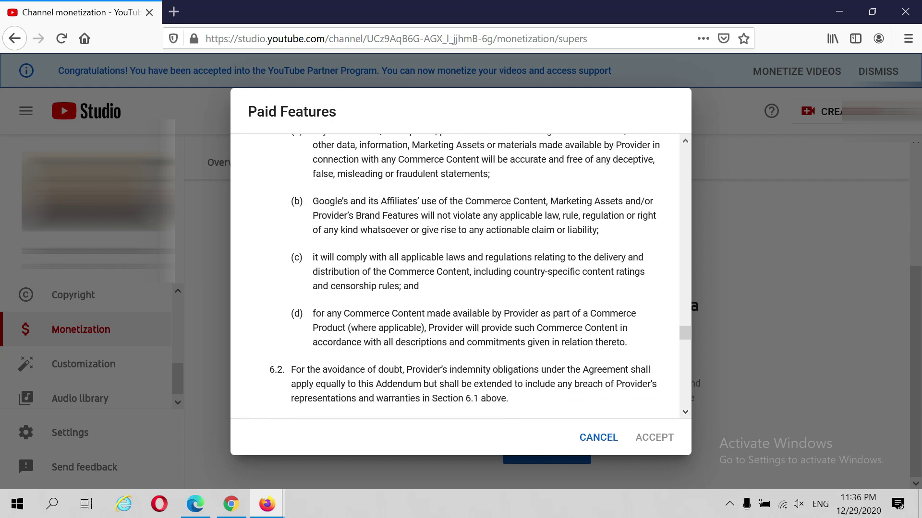
{"action": "scroll", "coordinate": [454, 277], "scroll_direction": "down", "scroll_amount": 7}
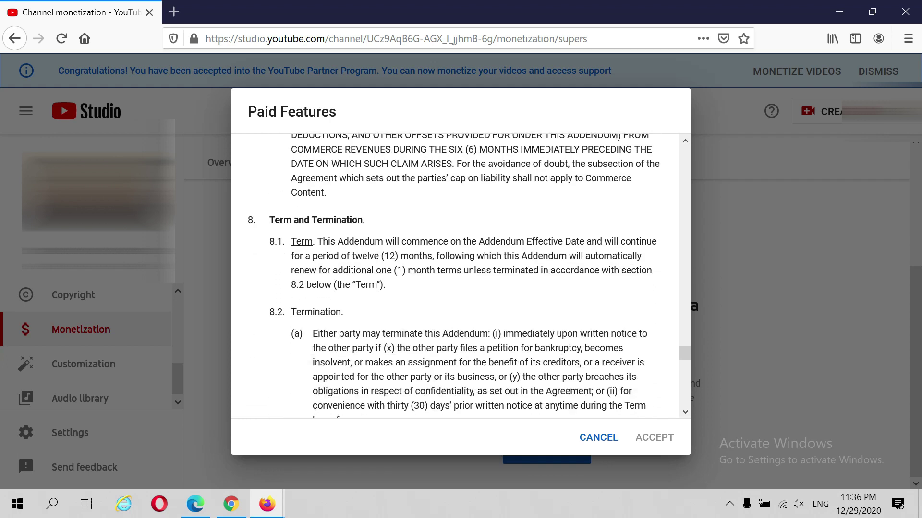
{"action": "scroll", "coordinate": [455, 276], "scroll_direction": "down", "scroll_amount": 6}
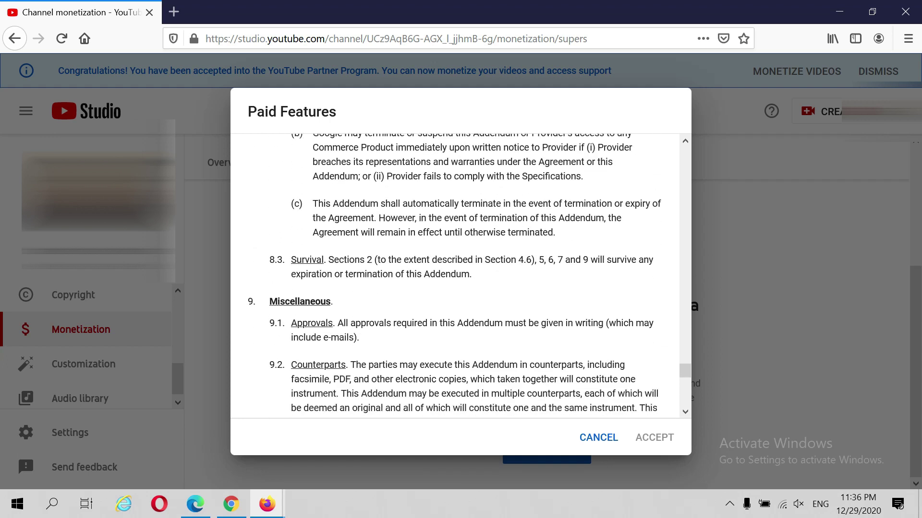
{"action": "scroll", "coordinate": [455, 277], "scroll_direction": "down", "scroll_amount": 6}
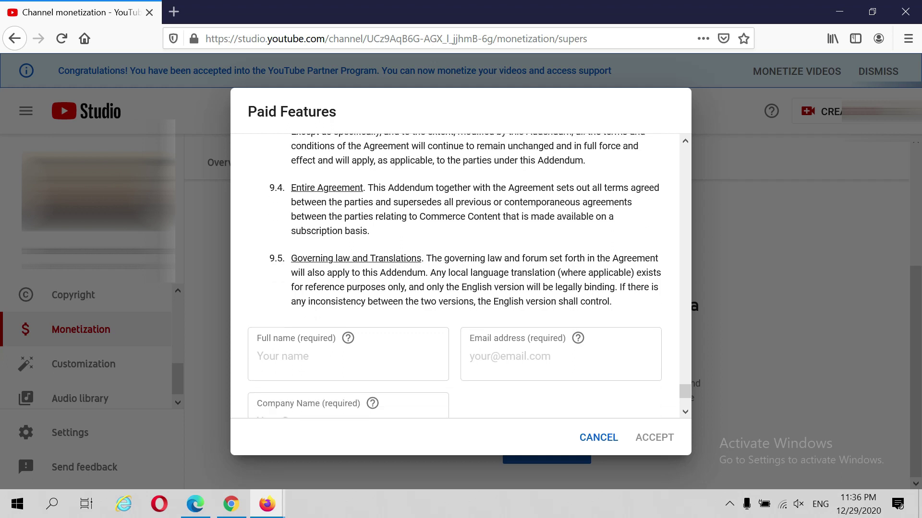
{"action": "scroll", "coordinate": [455, 277], "scroll_direction": "down", "scroll_amount": 1}
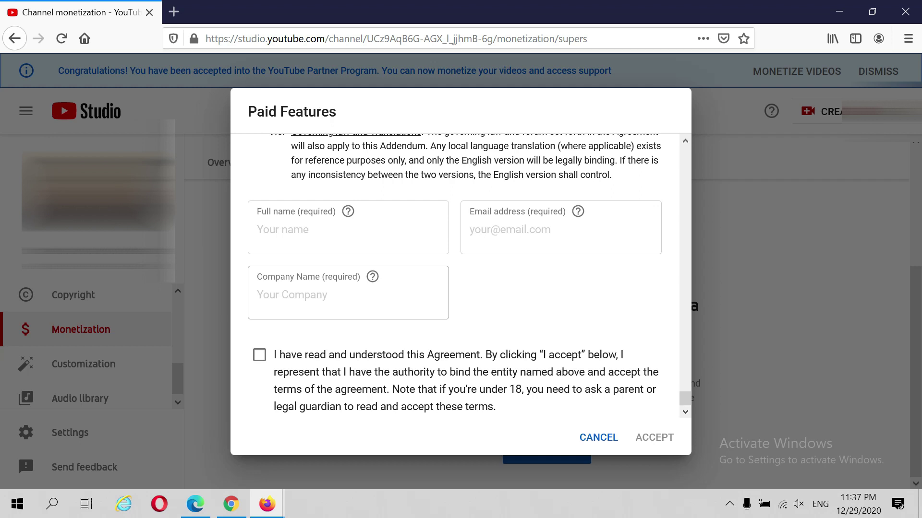
{"action": "left_click", "coordinate": [336, 231]}
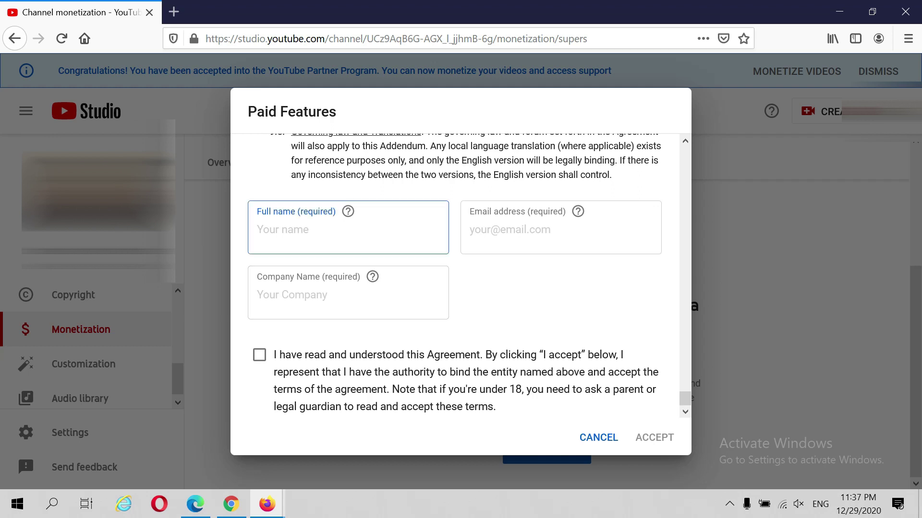
Step: Enter the full name and the company name in the Paid Features form
{"action": "key", "text": "Tab"}
{"action": "key", "text": "Tab"}
{"action": "type", "text": "anne sari sari store"}
Step: Complete the e-mail address ending in 'com' and correct the end of the company name
{"action": "key", "text": "shift+Tab"}
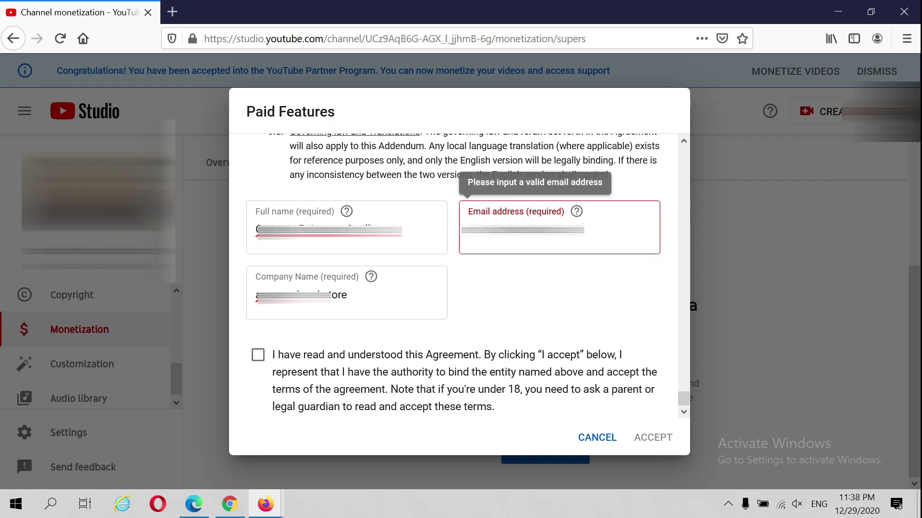
{"action": "type", "text": "com"}
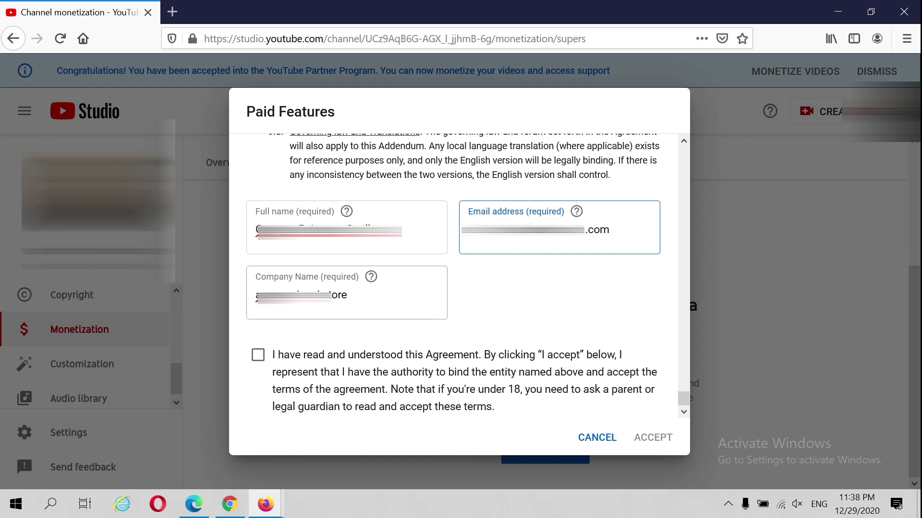
{"action": "key", "text": "Tab"}
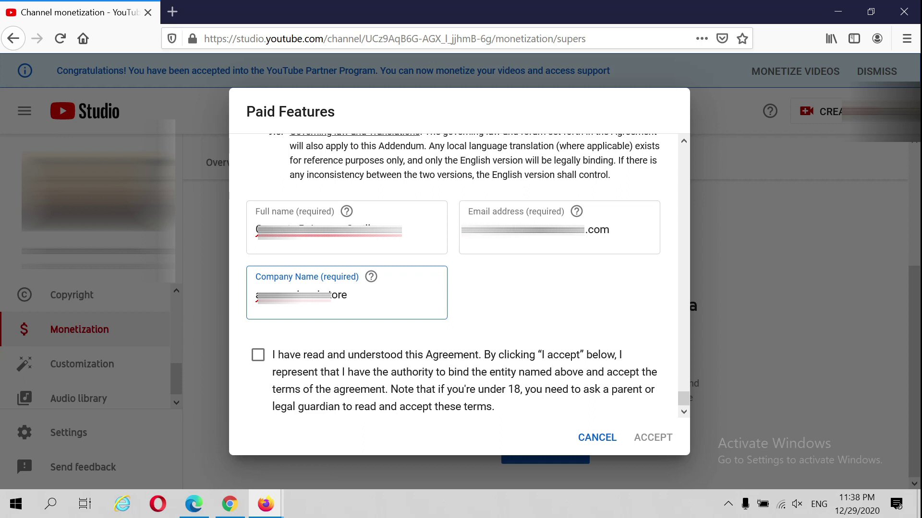
{"action": "key", "text": "BackSpace"}
{"action": "key", "text": "BackSpace"}
{"action": "key", "text": "BackSpace"}
{"action": "key", "text": "BackSpace"}
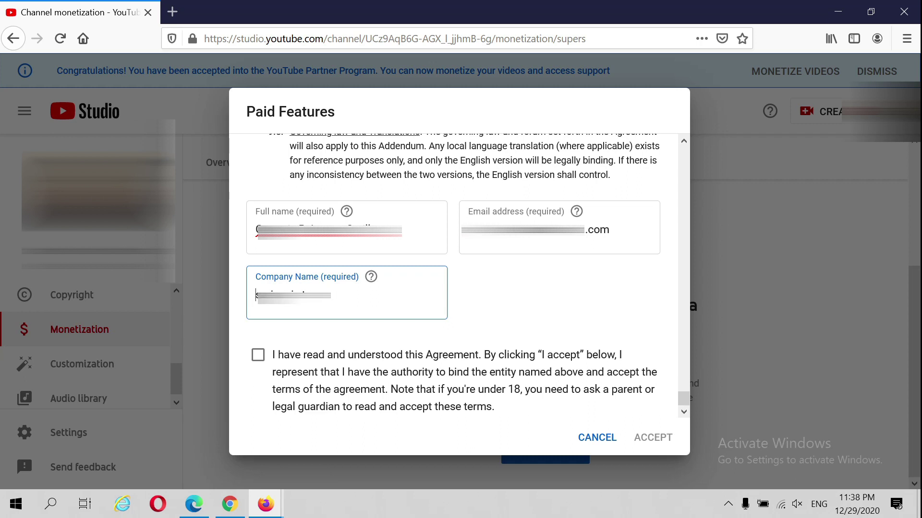
{"action": "type", "text": "ore"}
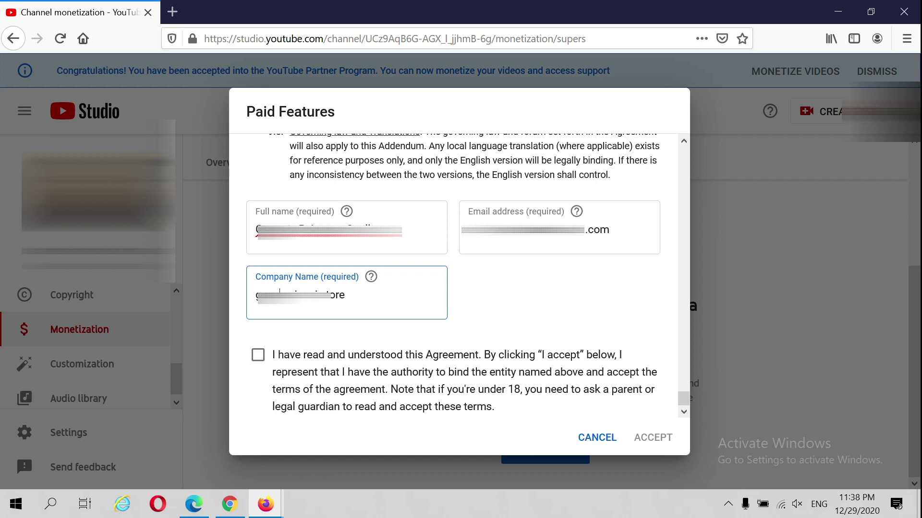
Step: Tick the agreement confirmation checkbox and accept the Paid Features agreement
{"action": "key", "text": "Tab"}
{"action": "key", "text": "space"}
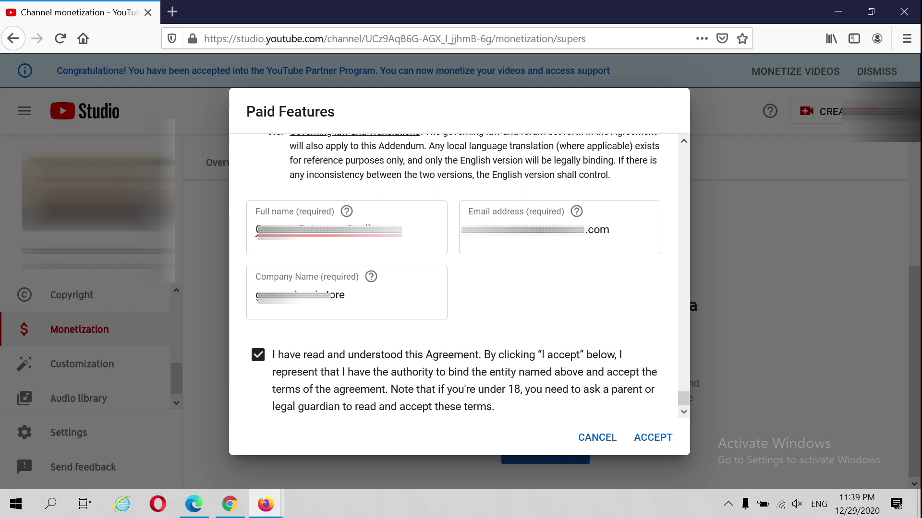
{"action": "key", "text": "Return"}
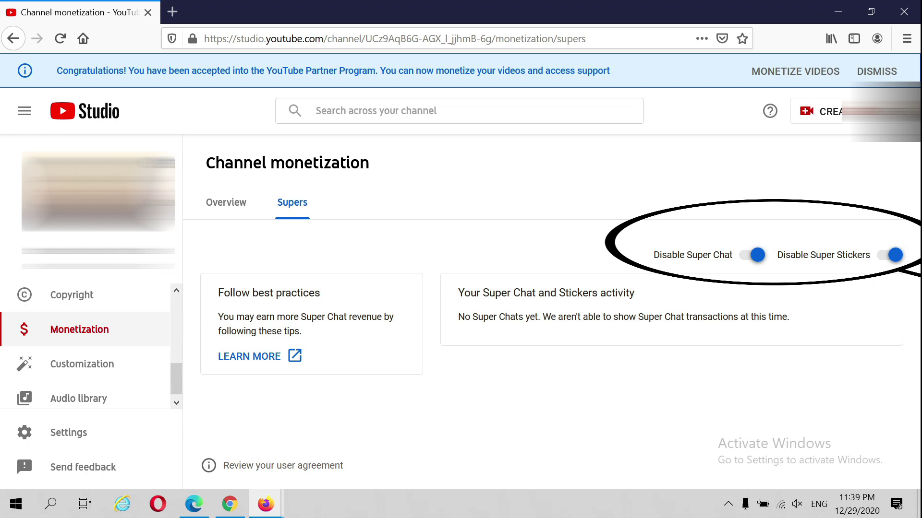
Step: Scroll up the Supers tab to confirm Super Chat and Super Stickers are both on
{"action": "scroll", "coordinate": [91, 346], "scroll_direction": "up", "scroll_amount": 5}
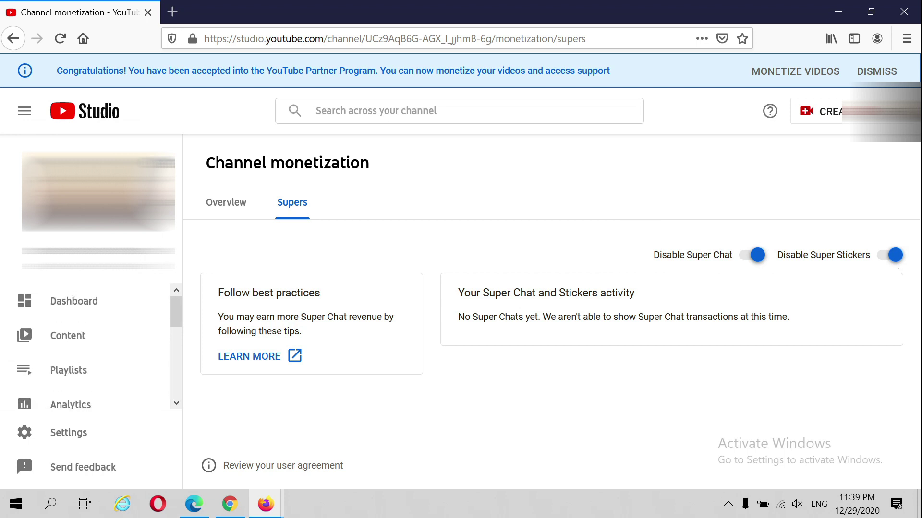
Step: Go to the Content page from the left sidebar
{"action": "scroll", "coordinate": [91, 336], "scroll_direction": "down", "scroll_amount": 4}
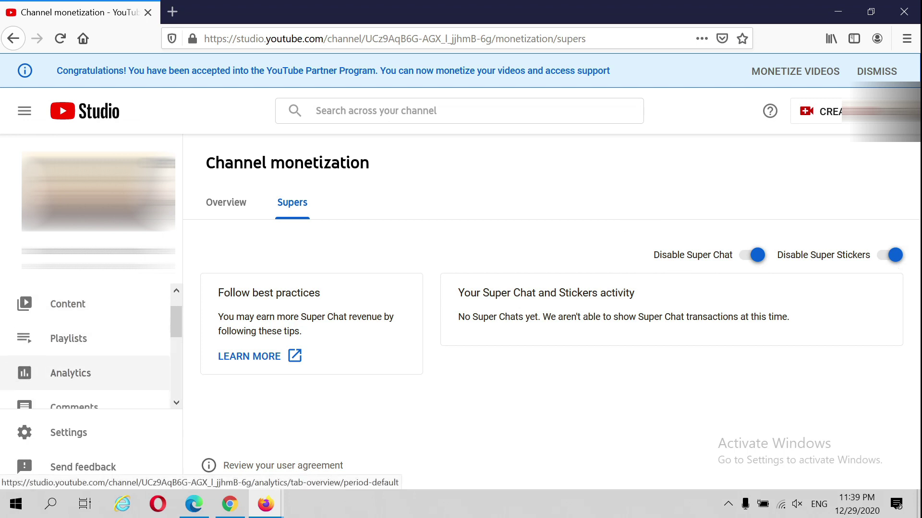
{"action": "scroll", "coordinate": [91, 336], "scroll_direction": "up", "scroll_amount": 4}
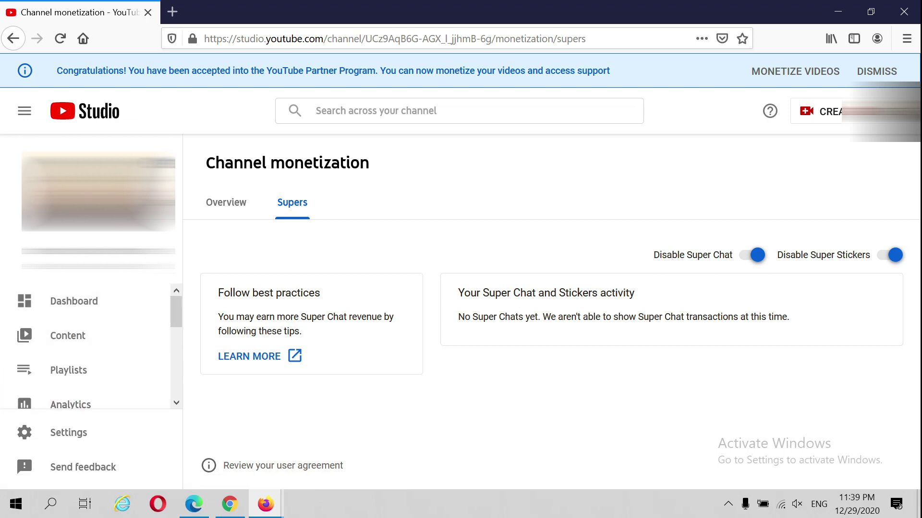
{"action": "scroll", "coordinate": [92, 336], "scroll_direction": "down", "scroll_amount": 1}
{"action": "scroll", "coordinate": [91, 337], "scroll_direction": "up", "scroll_amount": 1}
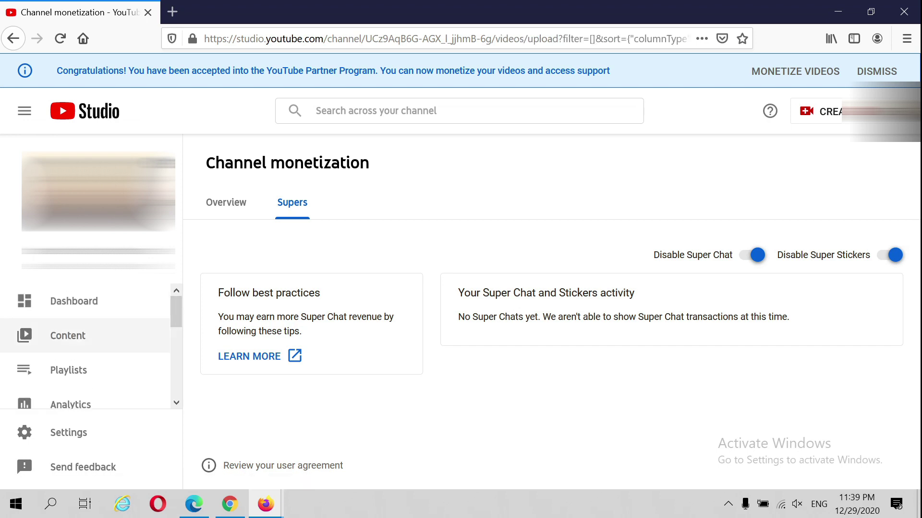
{"action": "left_click", "coordinate": [68, 335]}
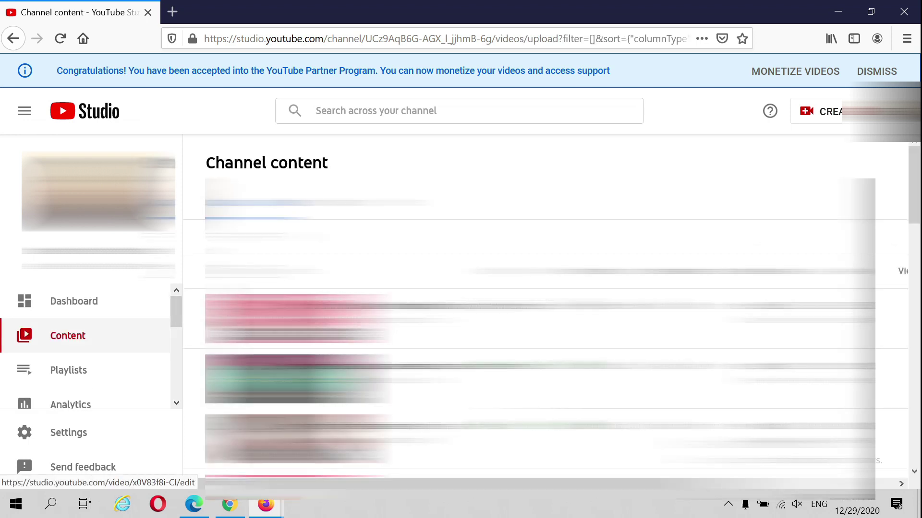